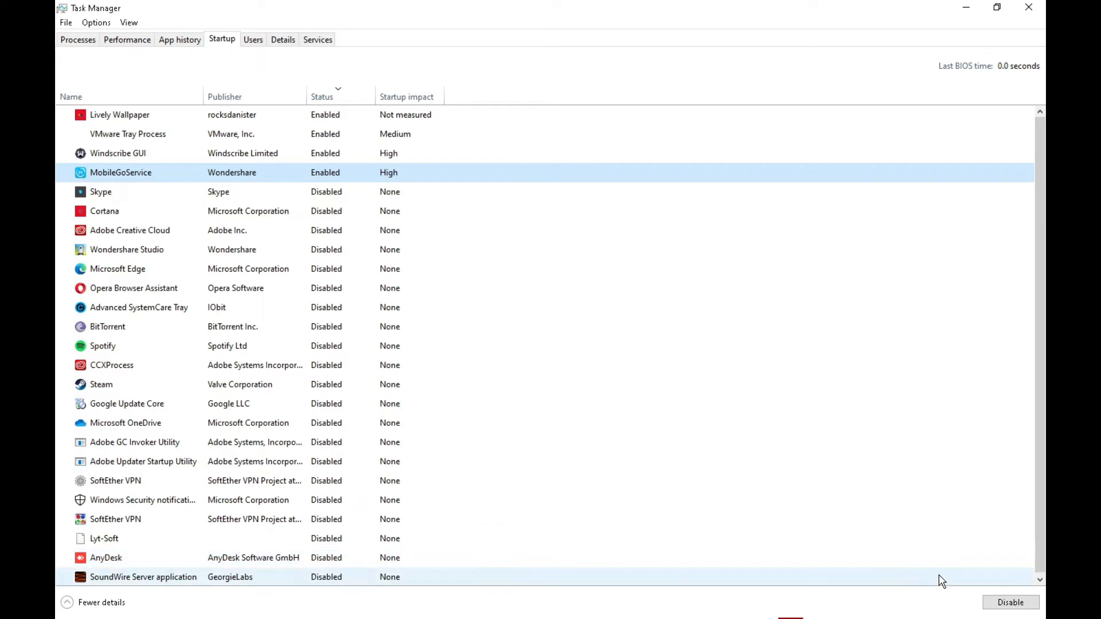
Disable MobileGoService from launching at startup and close Task Manager.
{"action": "left_click", "coordinate": [1001, 606]}
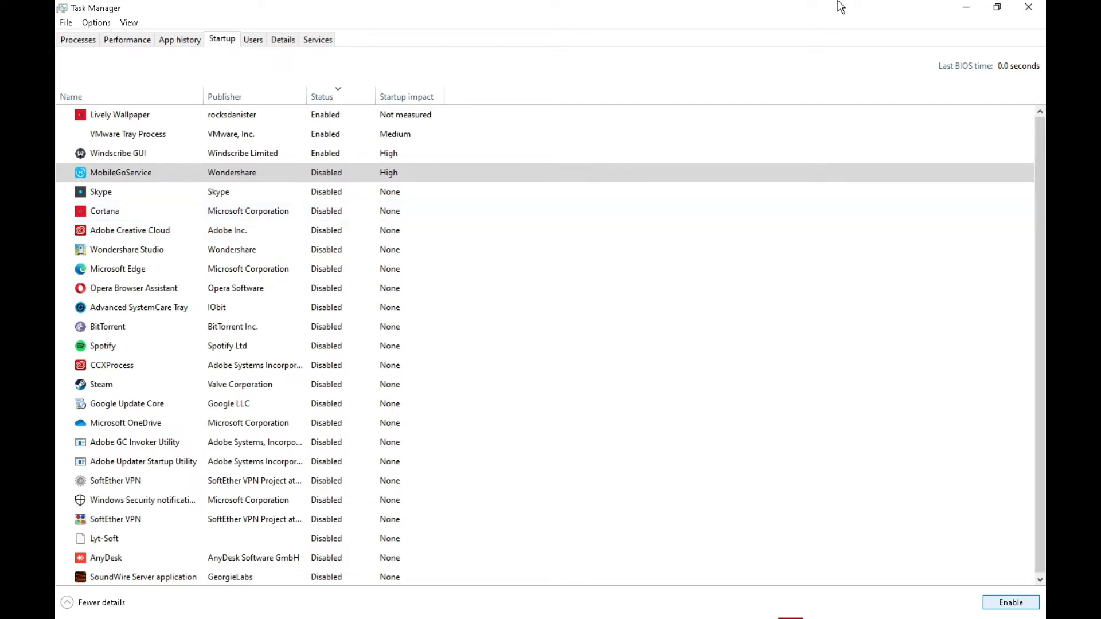
{"action": "left_click", "coordinate": [1028, 7]}
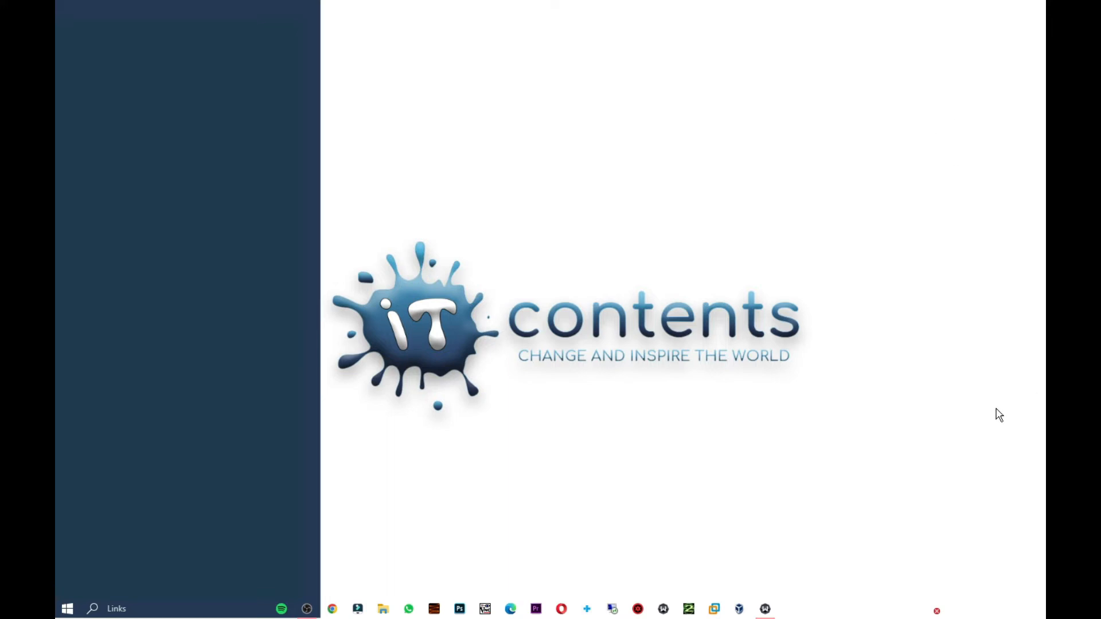
Toggle the Restart apps option in the account sign-in options, and close Settings.
{"action": "key", "text": "super"}
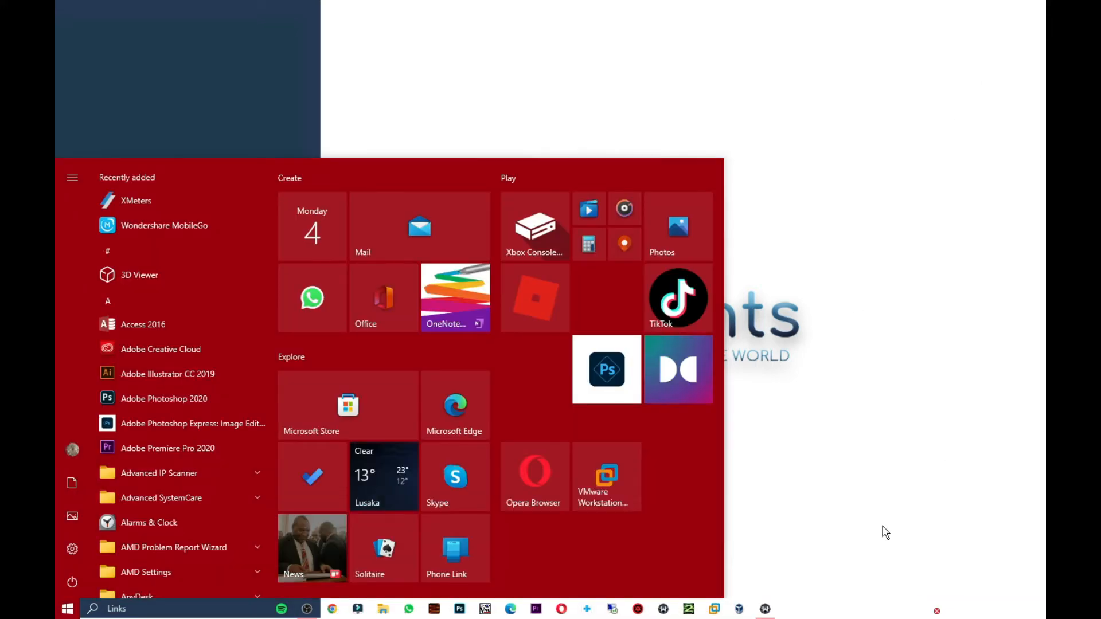
{"action": "left_click", "coordinate": [72, 549]}
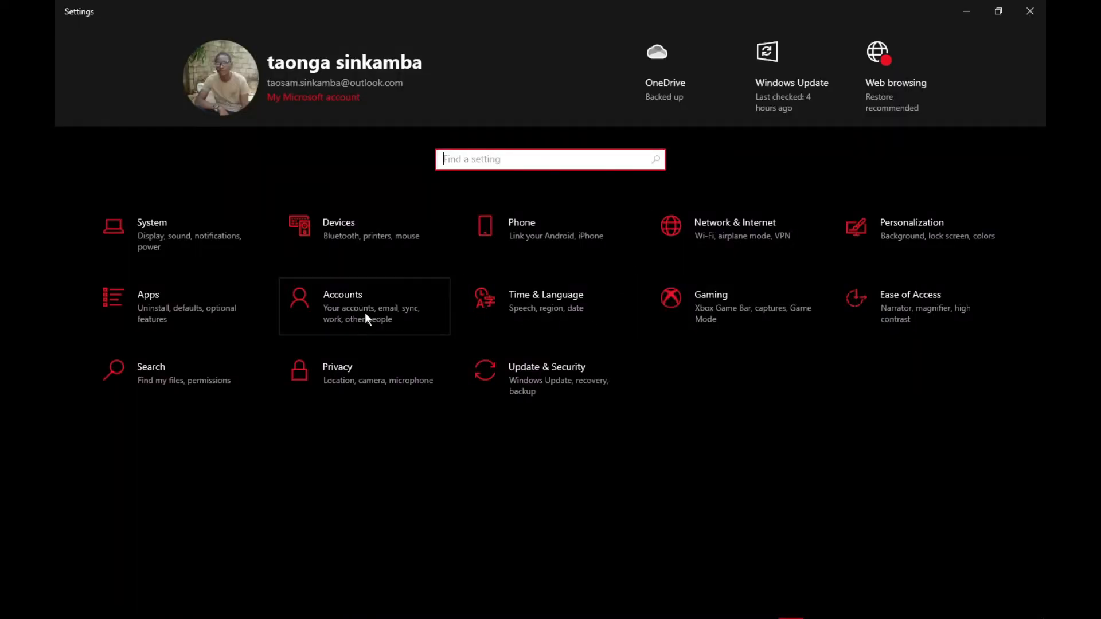
{"action": "left_click", "coordinate": [366, 313]}
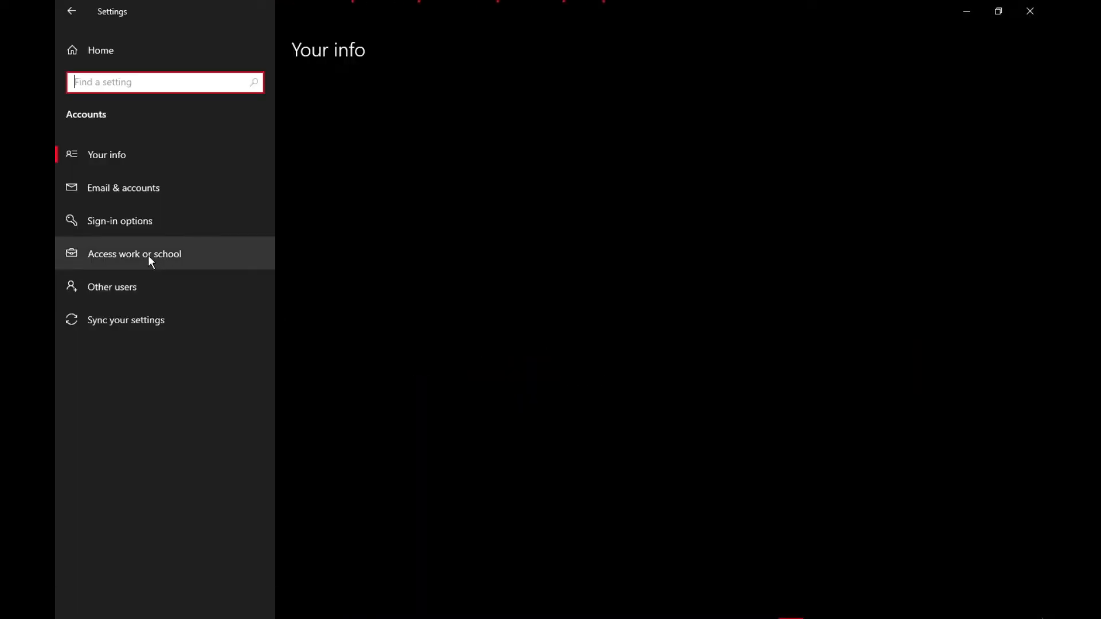
{"action": "left_click", "coordinate": [160, 221]}
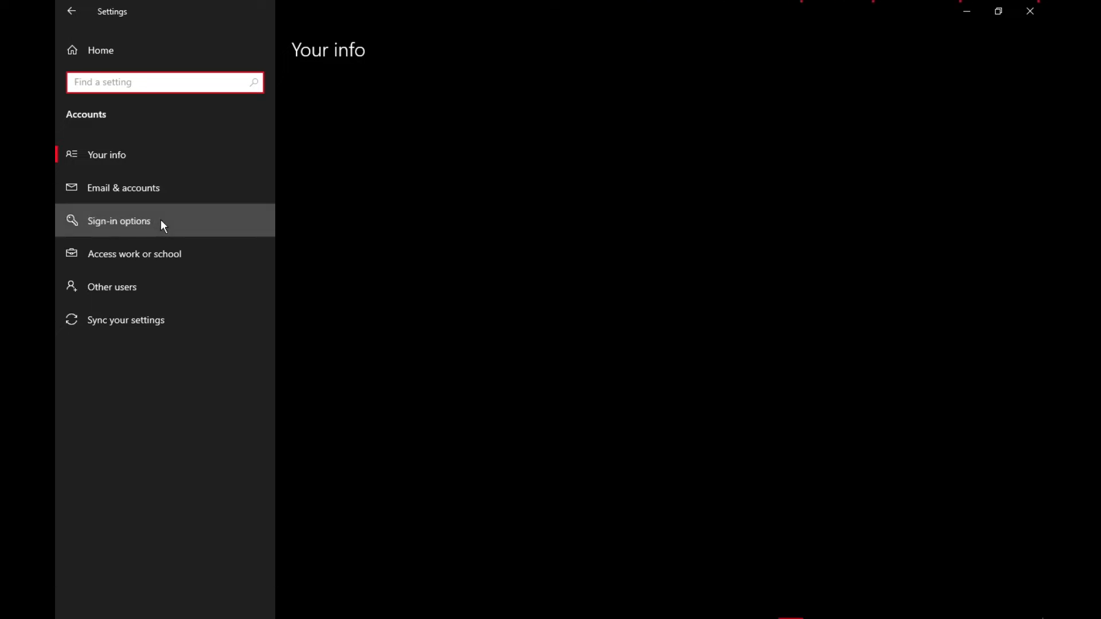
{"action": "left_click", "coordinate": [182, 221]}
{"action": "scroll", "coordinate": [457, 290], "scroll_direction": "down", "scroll_amount": 8}
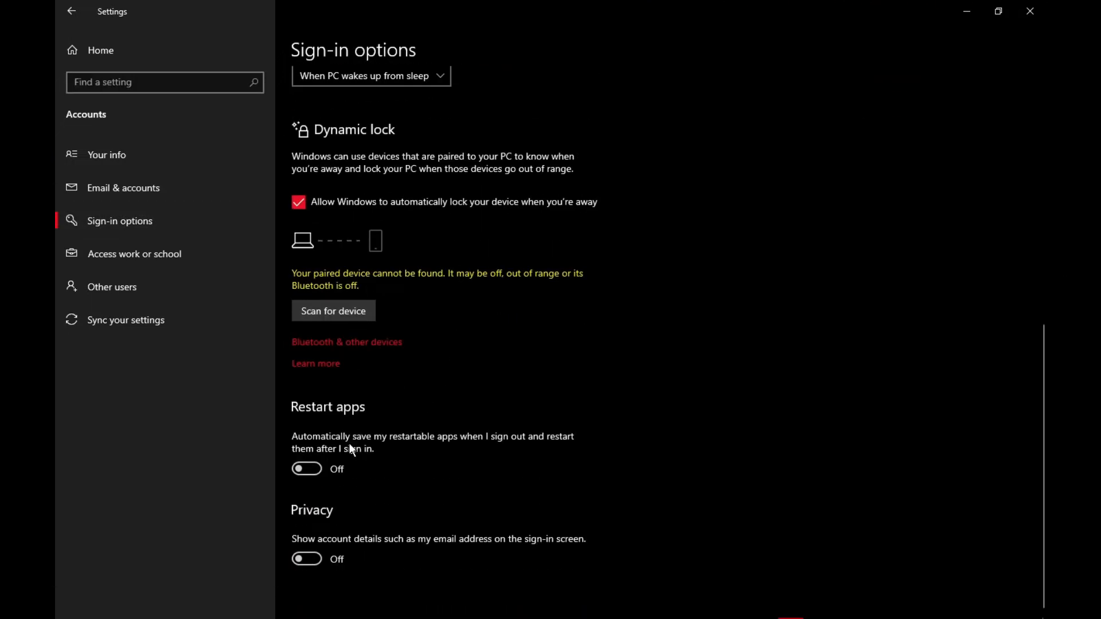
{"action": "left_click", "coordinate": [315, 470]}
{"action": "left_click", "coordinate": [1029, 14]}
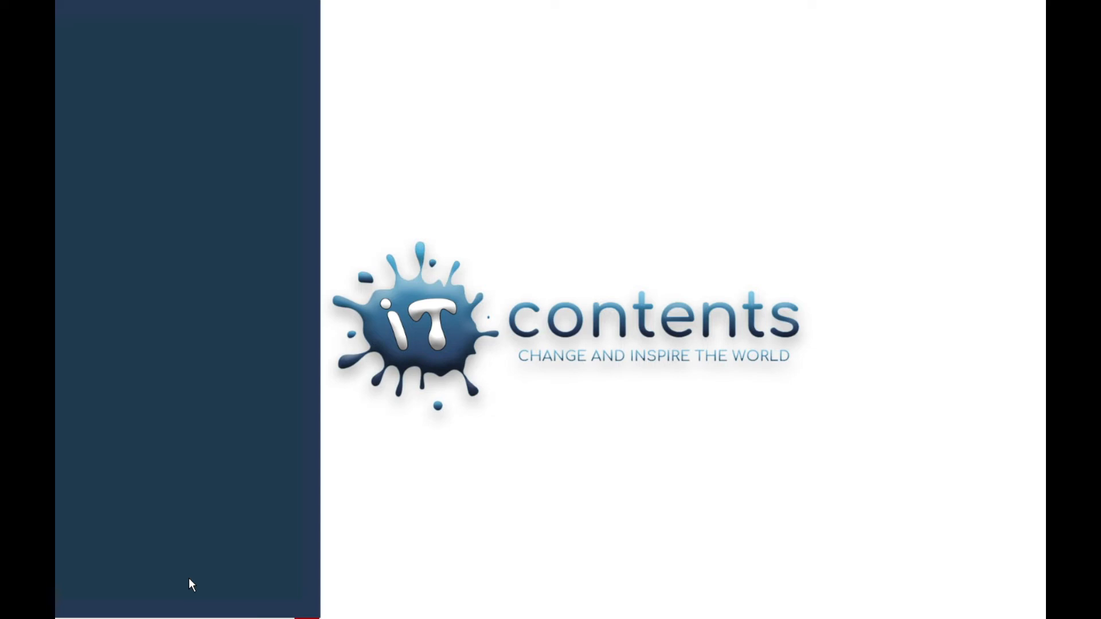
Search for "clea" and open Disk Cleanup for drive Killer (C:).
{"action": "key", "text": "super"}
{"action": "type", "text": "clea"}
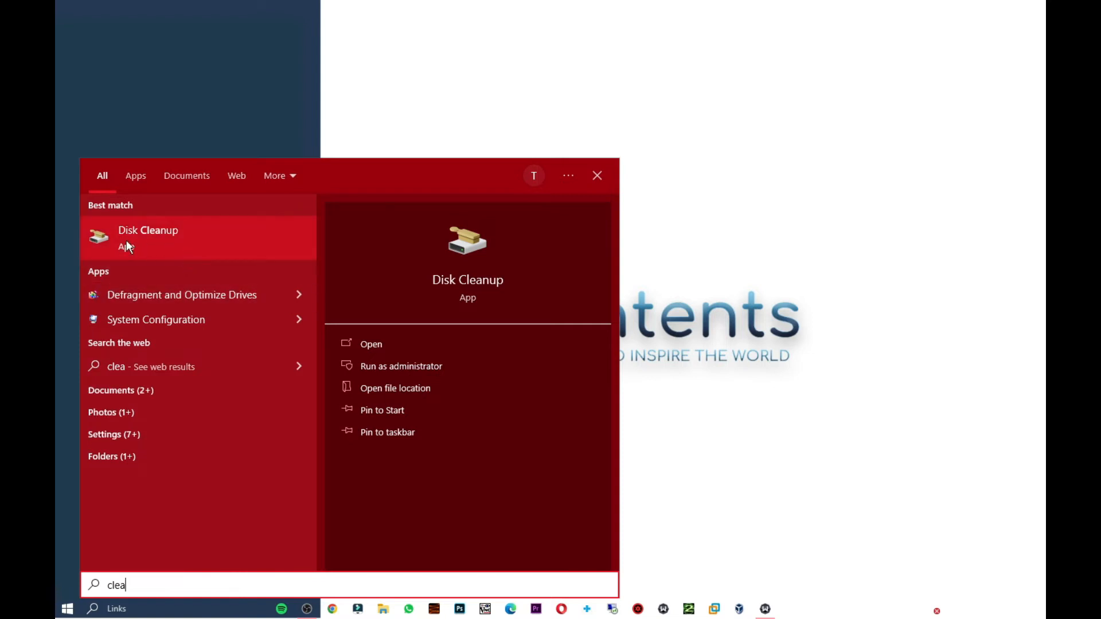
{"action": "left_click", "coordinate": [179, 241]}
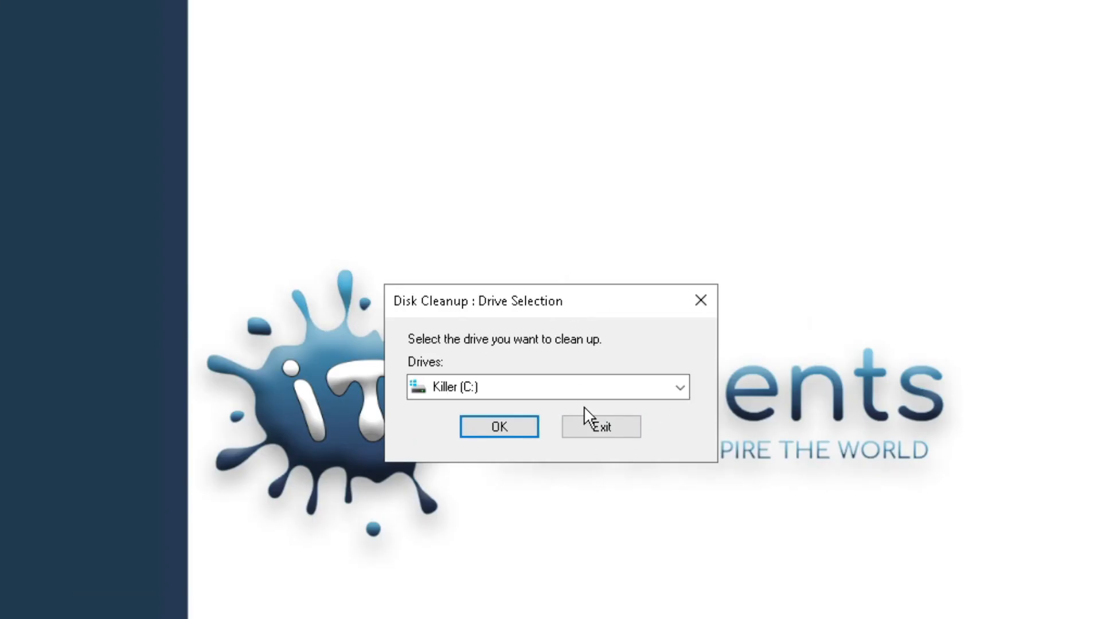
{"action": "left_click", "coordinate": [514, 425]}
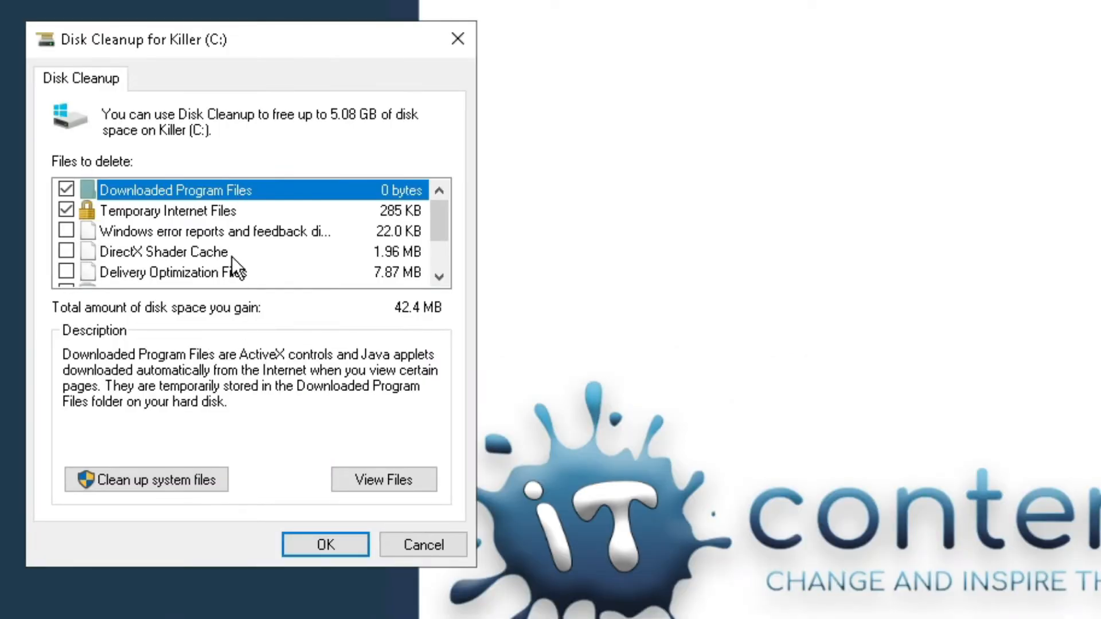
Mark Temporary files and Recycle Bin for deletion in the cleanup list.
{"action": "scroll", "coordinate": [236, 232], "scroll_direction": "down", "scroll_amount": 1}
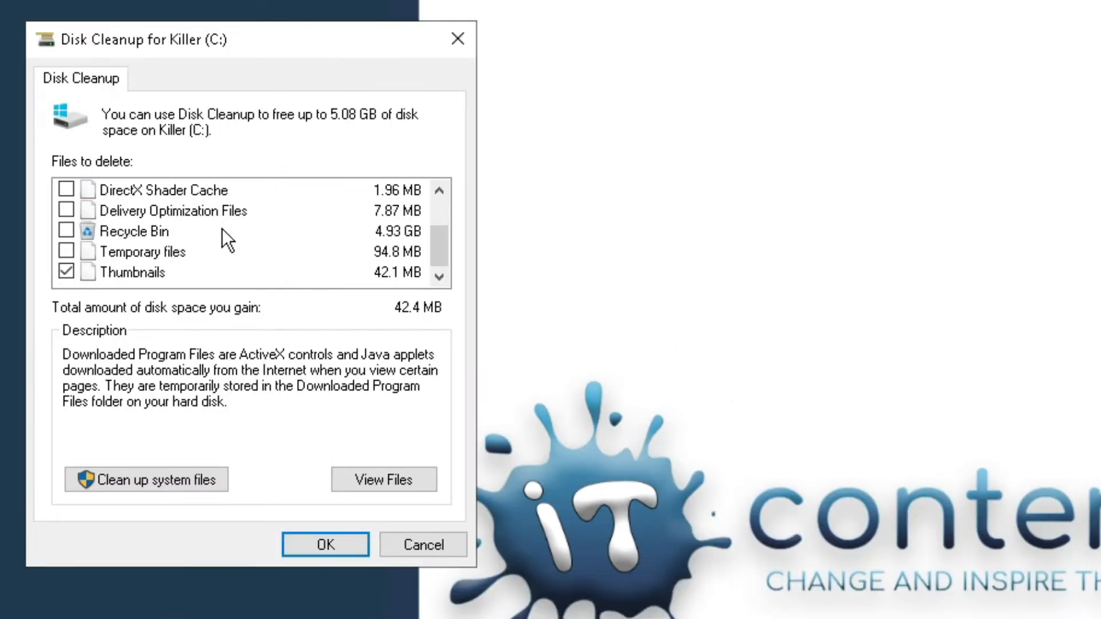
{"action": "left_click", "coordinate": [67, 252]}
{"action": "left_click", "coordinate": [67, 231]}
{"action": "scroll", "coordinate": [133, 251], "scroll_direction": "up", "scroll_amount": 1}
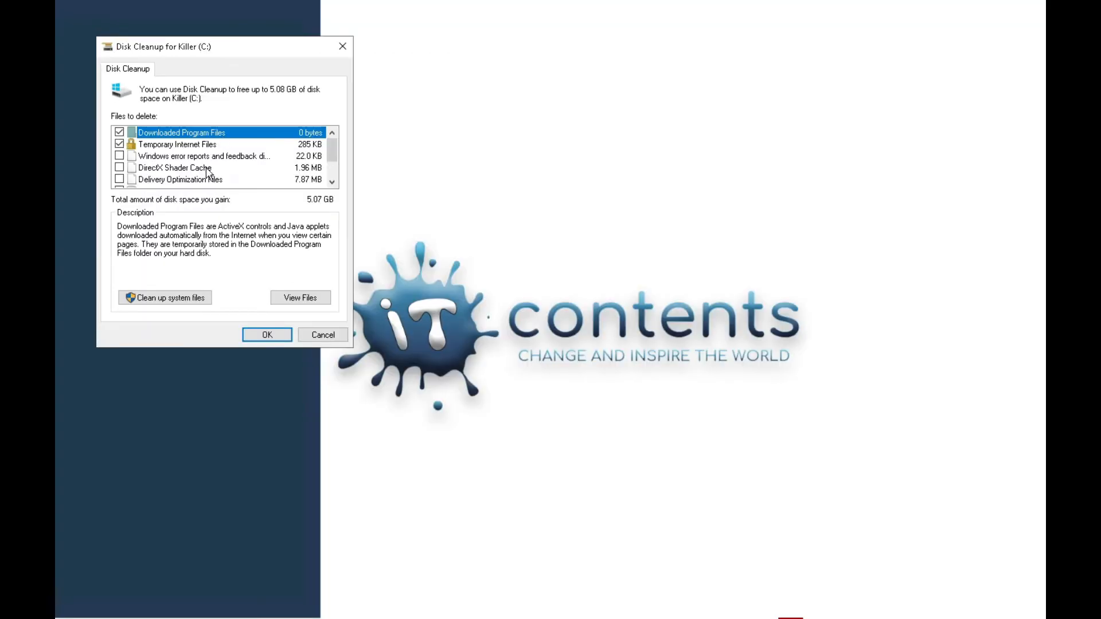
{"action": "scroll", "coordinate": [210, 178], "scroll_direction": "down", "scroll_amount": 1}
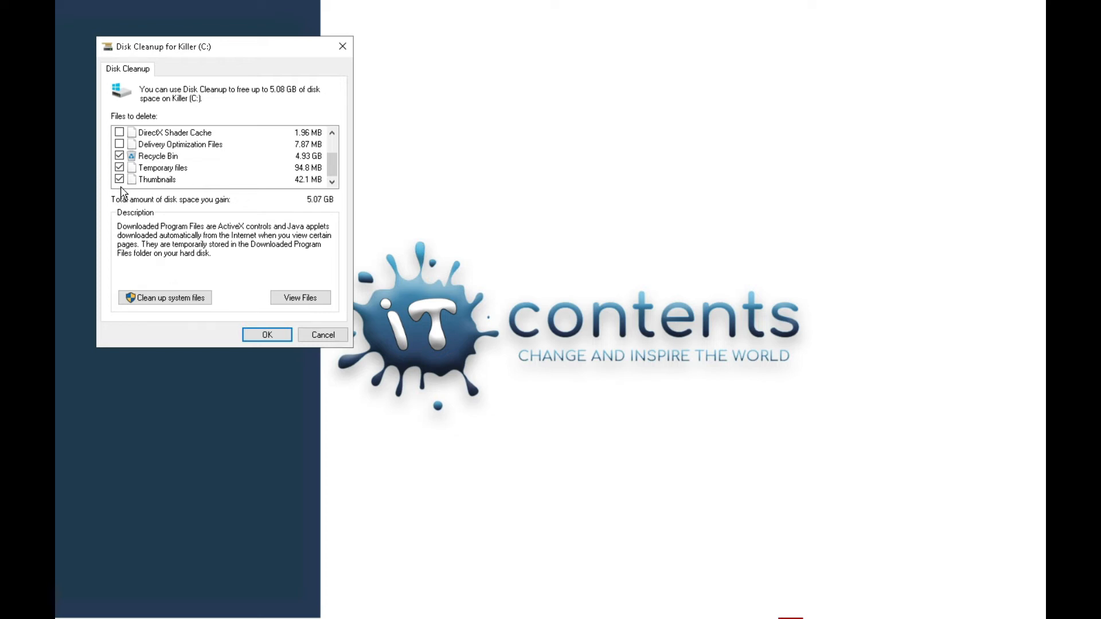
Run the system file cleanup on drive Killer (C:) with Windows Update Cleanup included, permanently deleting the selected files.
{"action": "left_click", "coordinate": [174, 302]}
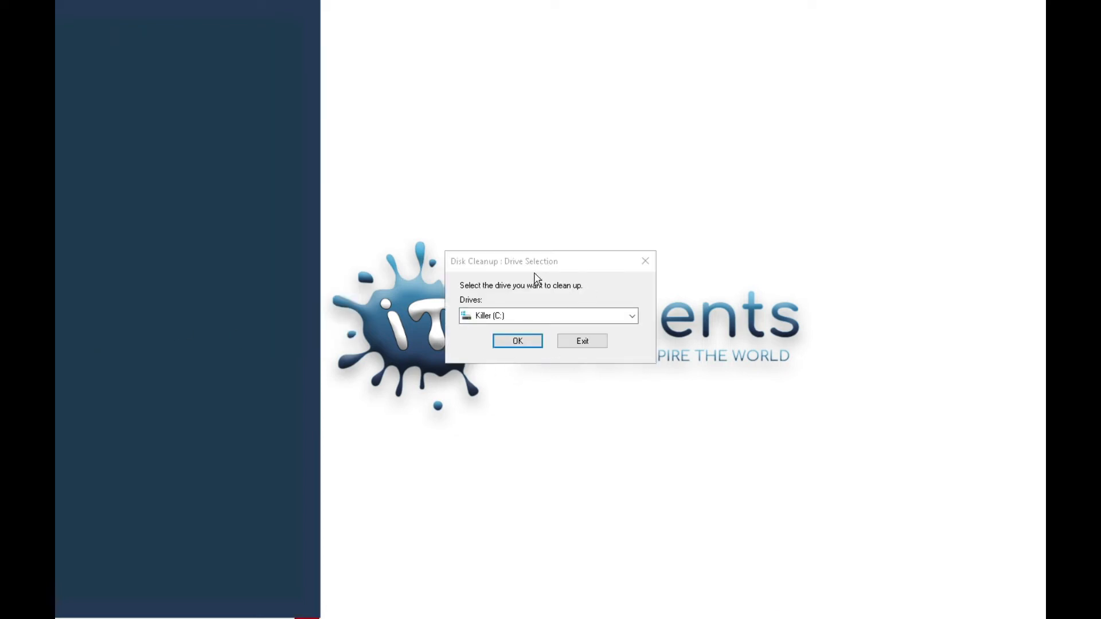
{"action": "left_click", "coordinate": [519, 340]}
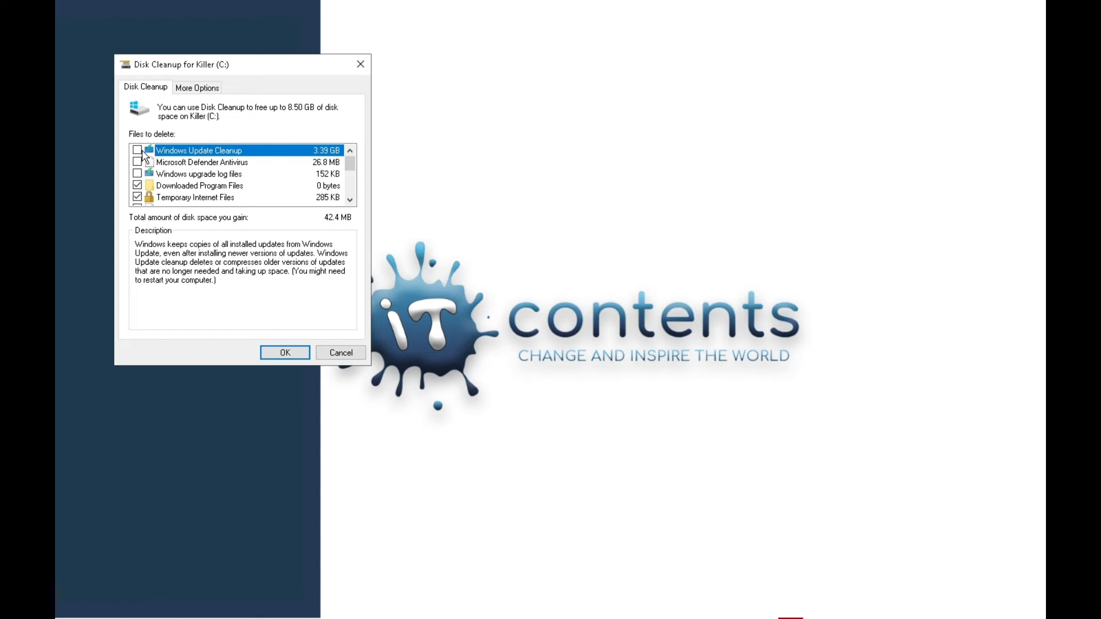
{"action": "left_click", "coordinate": [137, 151]}
{"action": "scroll", "coordinate": [186, 180], "scroll_direction": "down", "scroll_amount": 4}
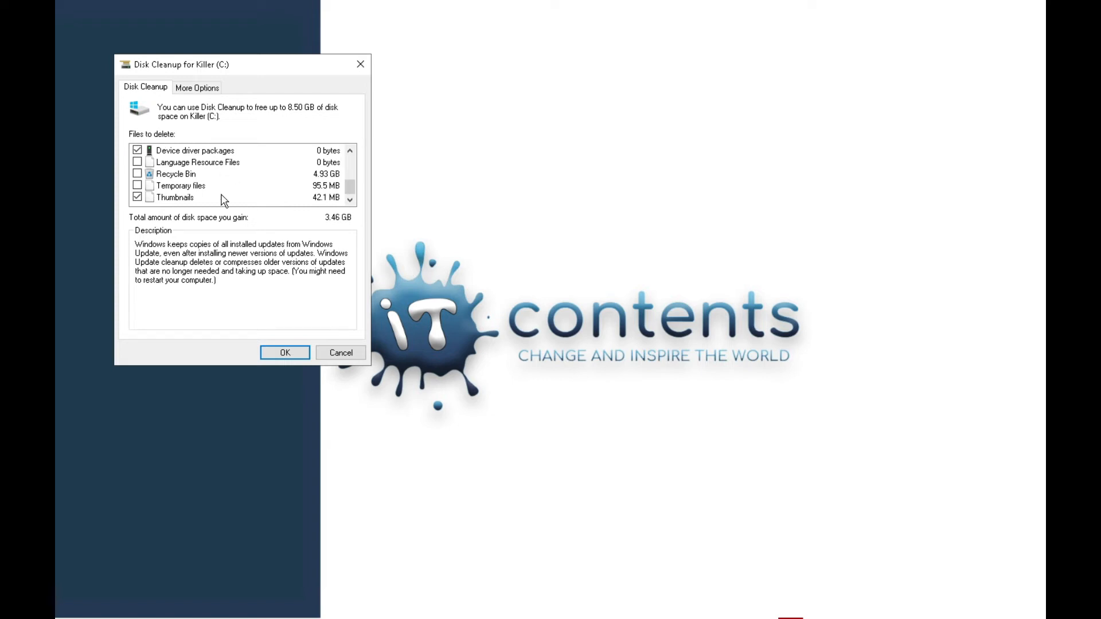
{"action": "left_click", "coordinate": [285, 354]}
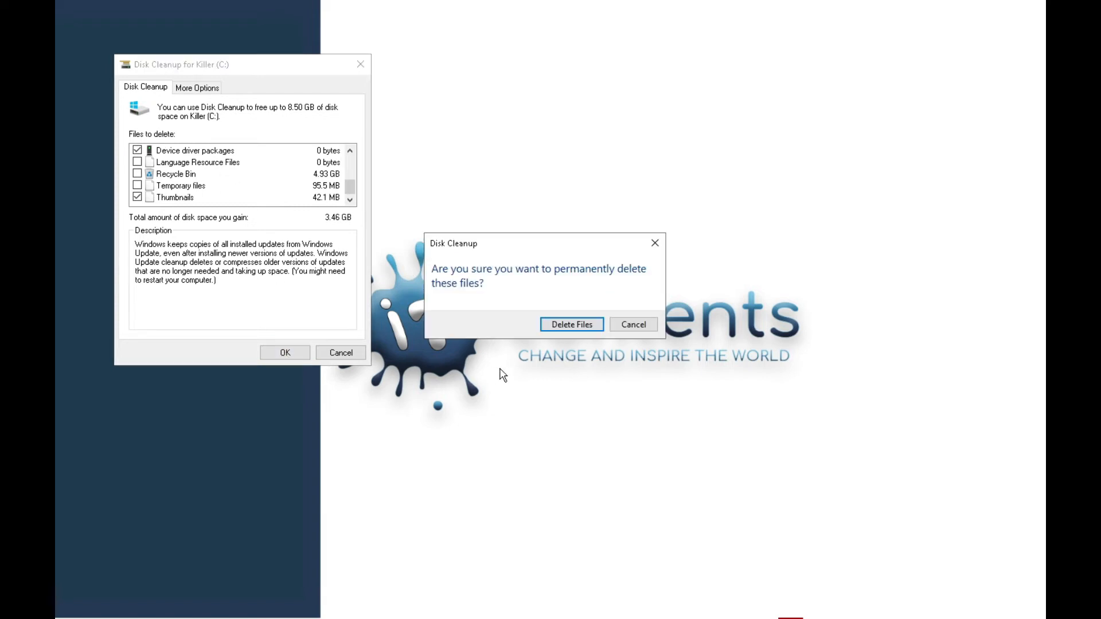
{"action": "left_click", "coordinate": [565, 326]}
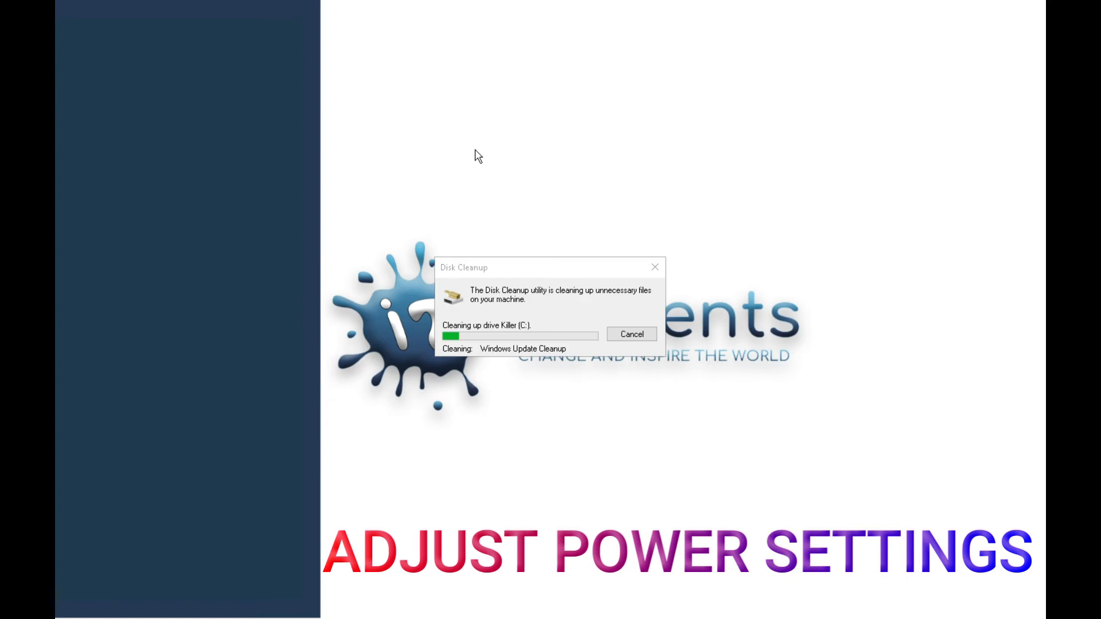
Search for "power se" and open the additional power settings from Power & sleep.
{"action": "key", "text": "super"}
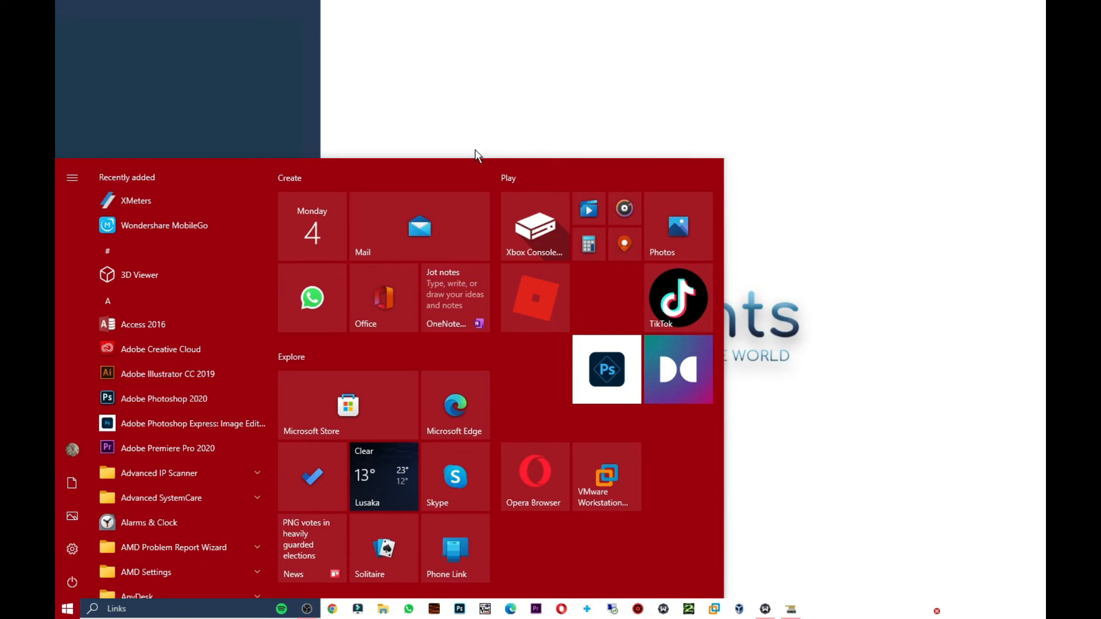
{"action": "type", "text": "pow"}
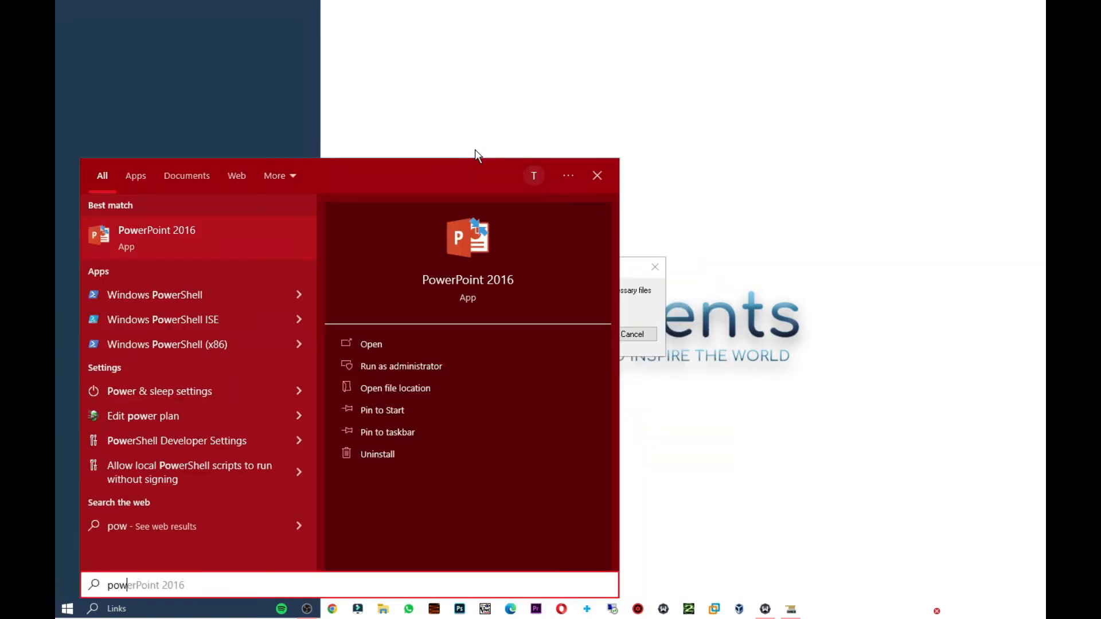
{"action": "type", "text": "er"}
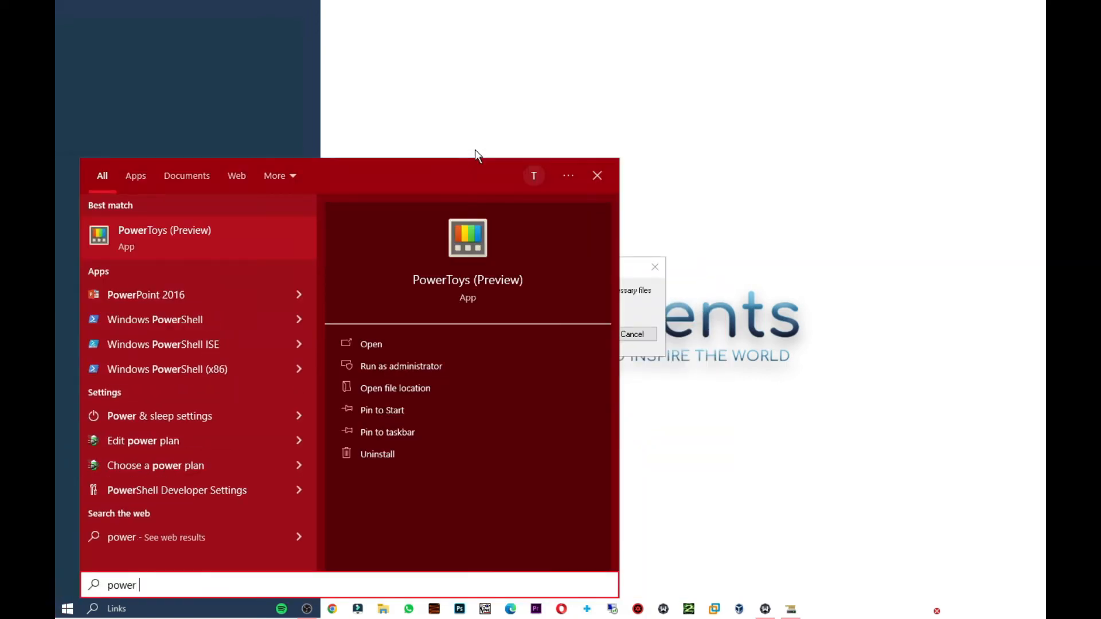
{"action": "type", "text": " se"}
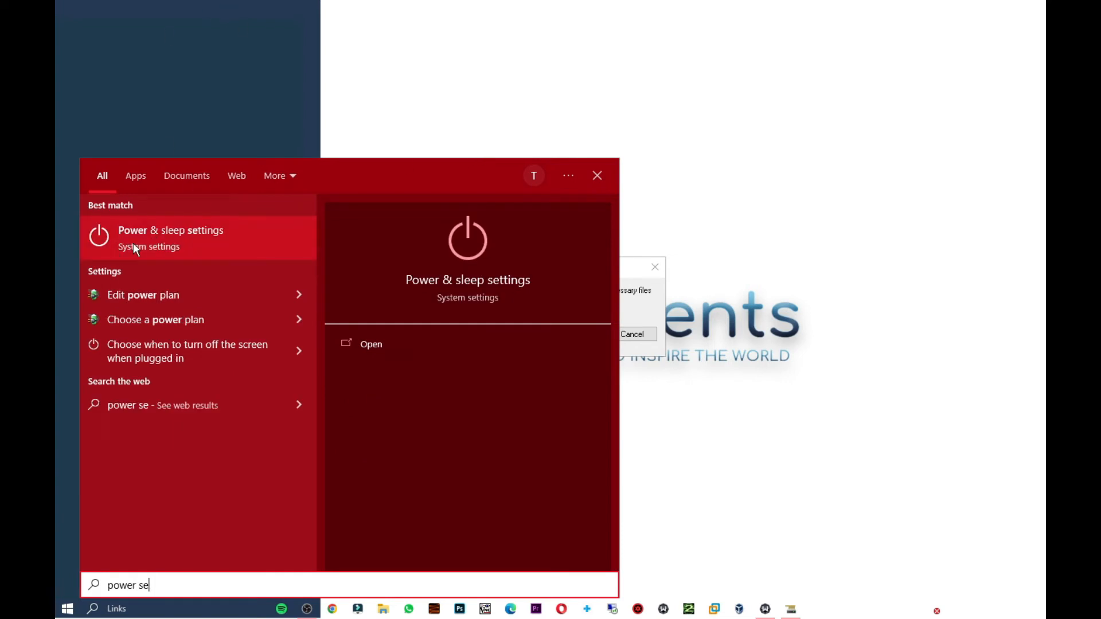
{"action": "left_click", "coordinate": [189, 236]}
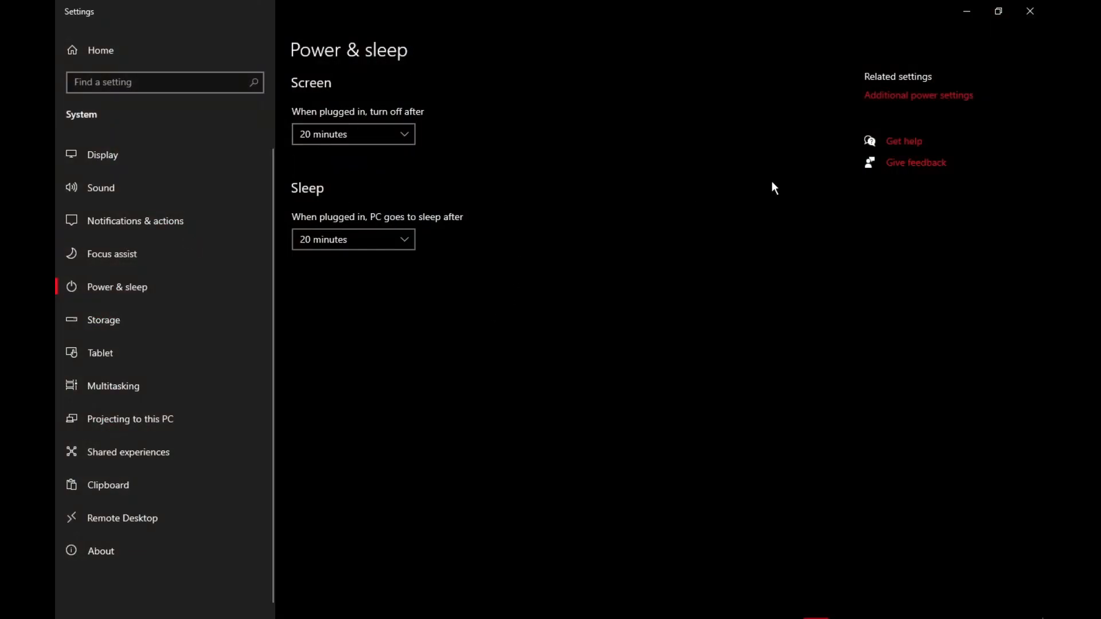
{"action": "left_click", "coordinate": [906, 107]}
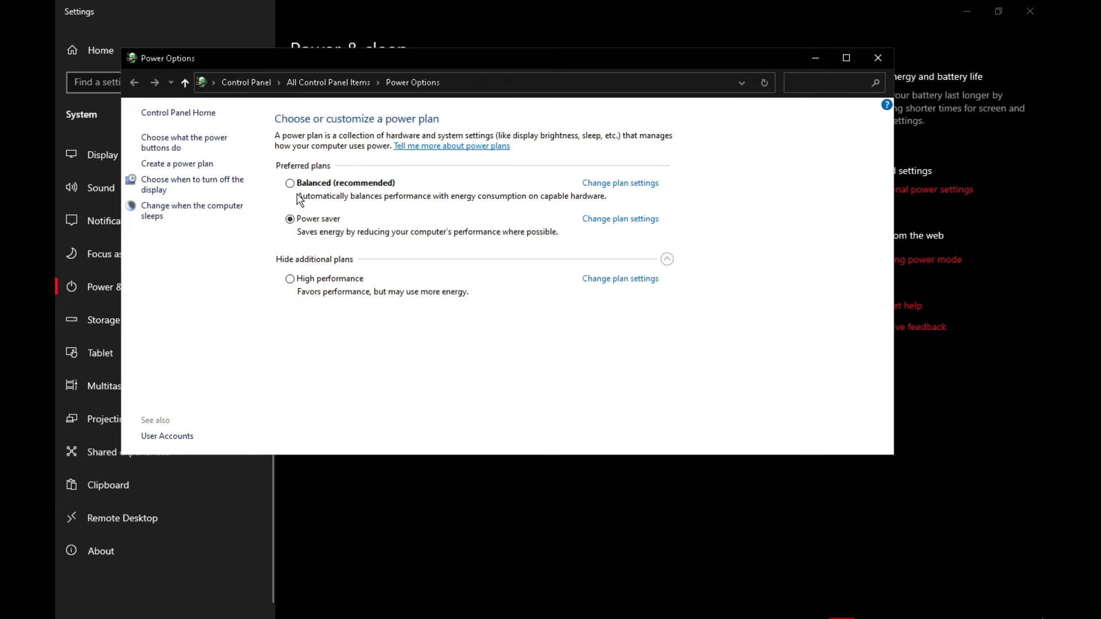
Choose the High performance power plan and close the Power Options and Settings windows.
{"action": "left_click", "coordinate": [291, 280]}
{"action": "left_click", "coordinate": [878, 58]}
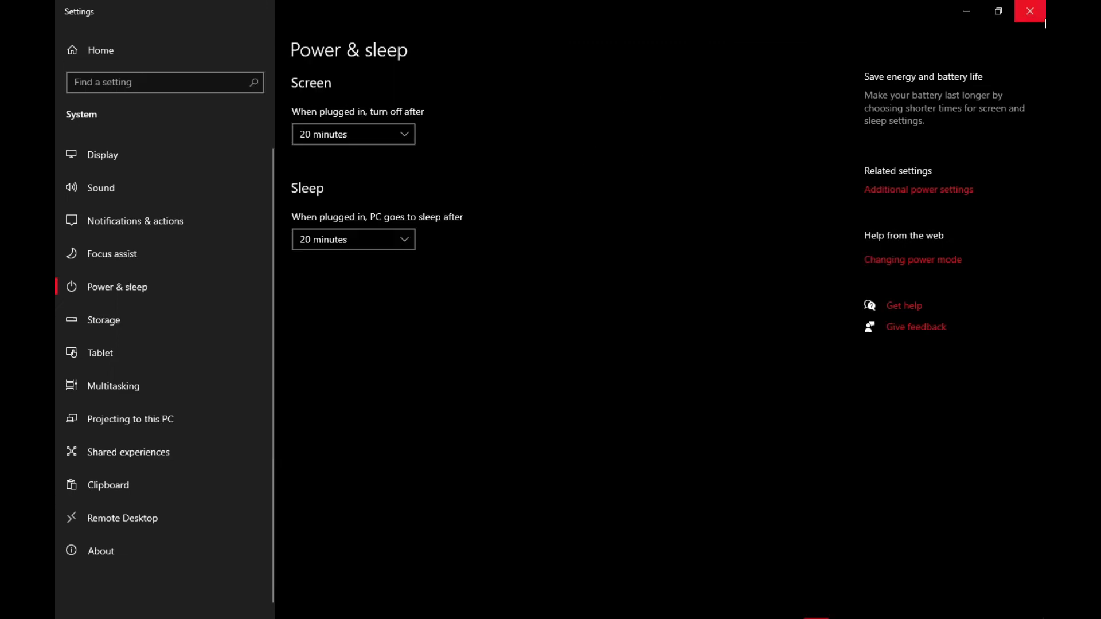
{"action": "left_click", "coordinate": [1043, 17]}
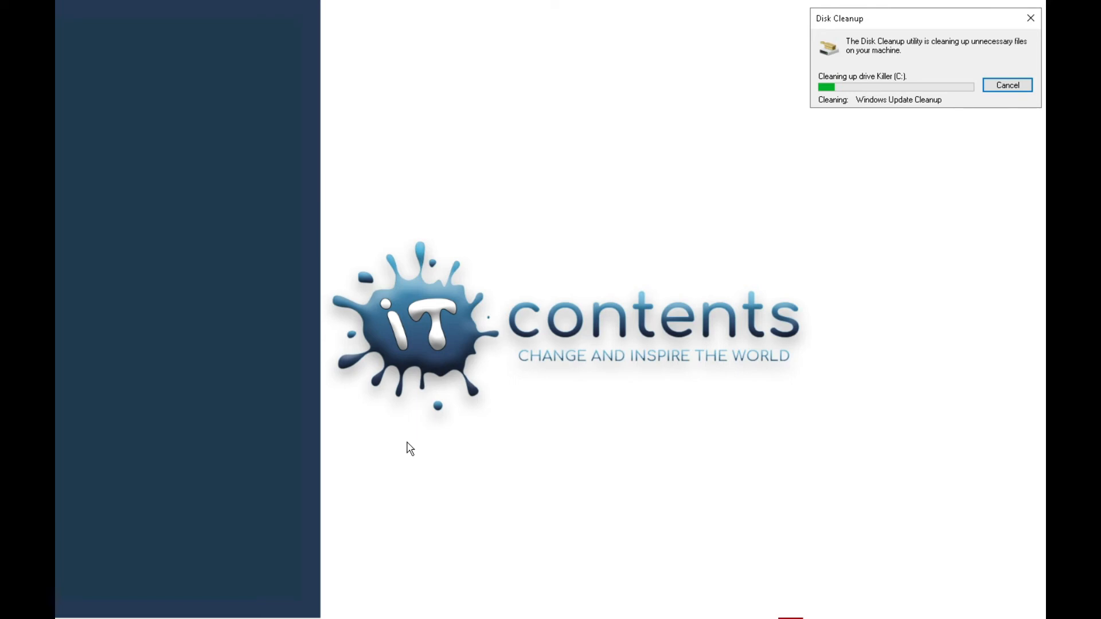
Open the Background apps permissions in the Windows privacy settings.
{"action": "key", "text": "super"}
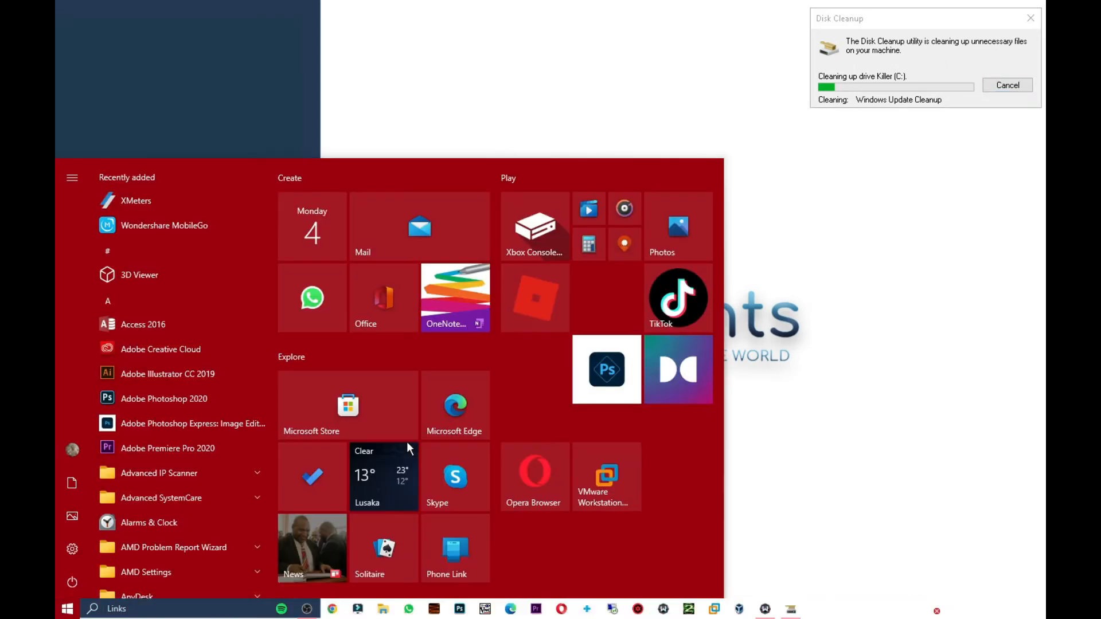
{"action": "left_click", "coordinate": [77, 546]}
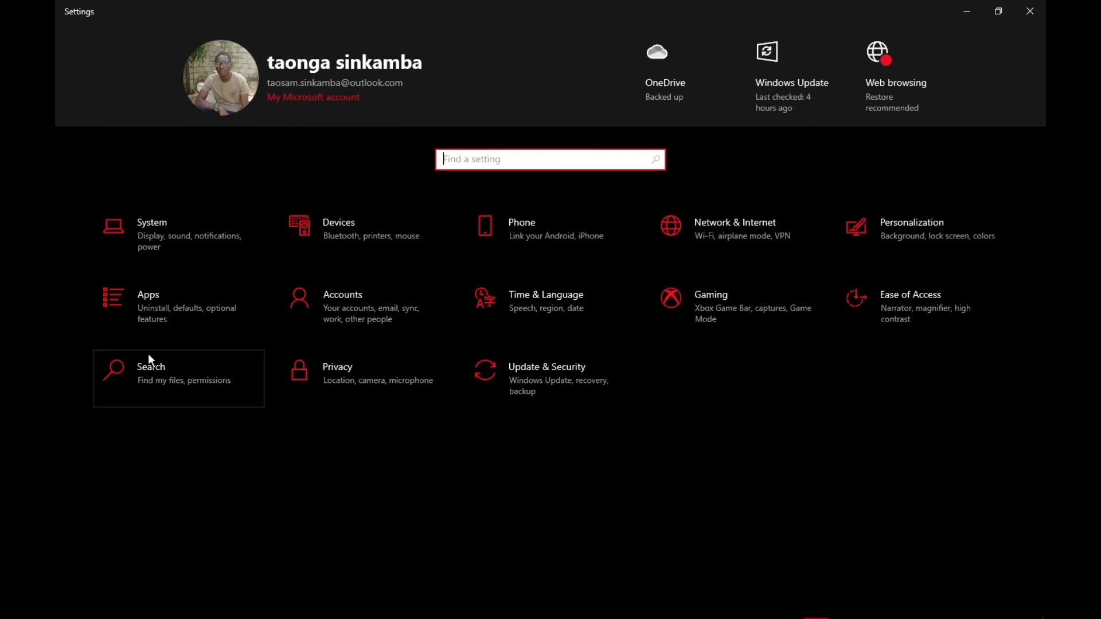
{"action": "left_click", "coordinate": [322, 370]}
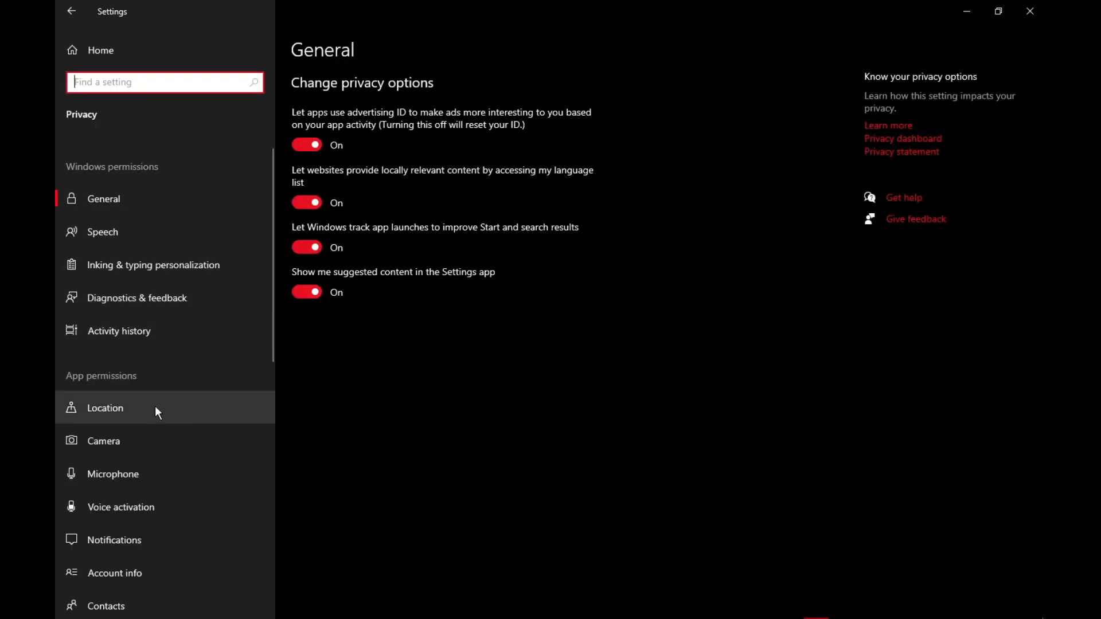
{"action": "scroll", "coordinate": [154, 409], "scroll_direction": "down", "scroll_amount": 3}
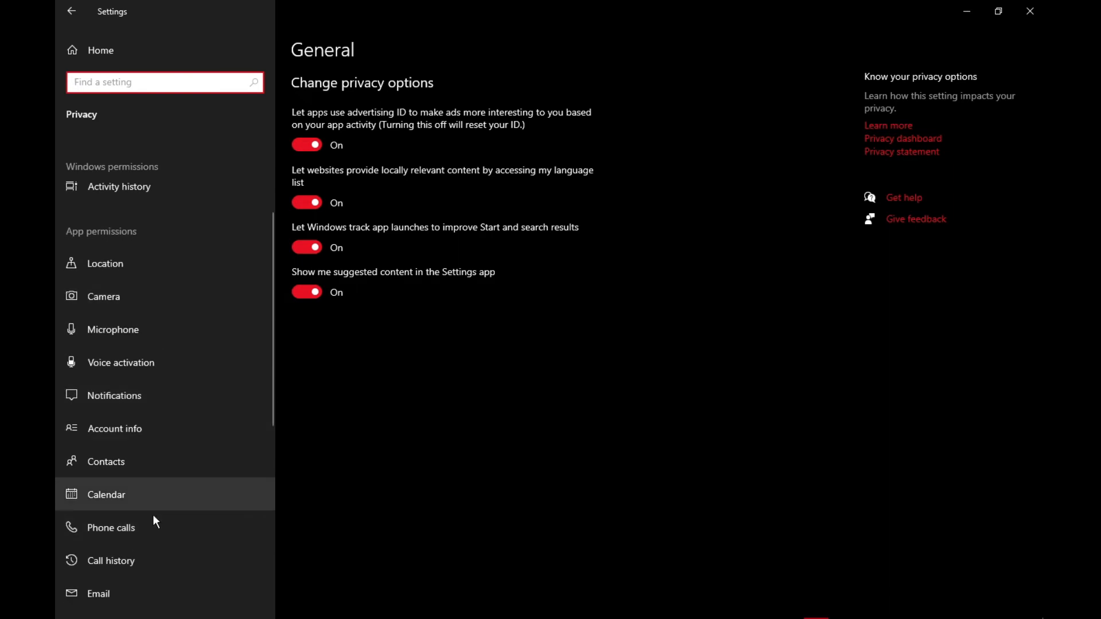
{"action": "scroll", "coordinate": [150, 539], "scroll_direction": "down", "scroll_amount": 3}
{"action": "scroll", "coordinate": [148, 563], "scroll_direction": "down", "scroll_amount": 5}
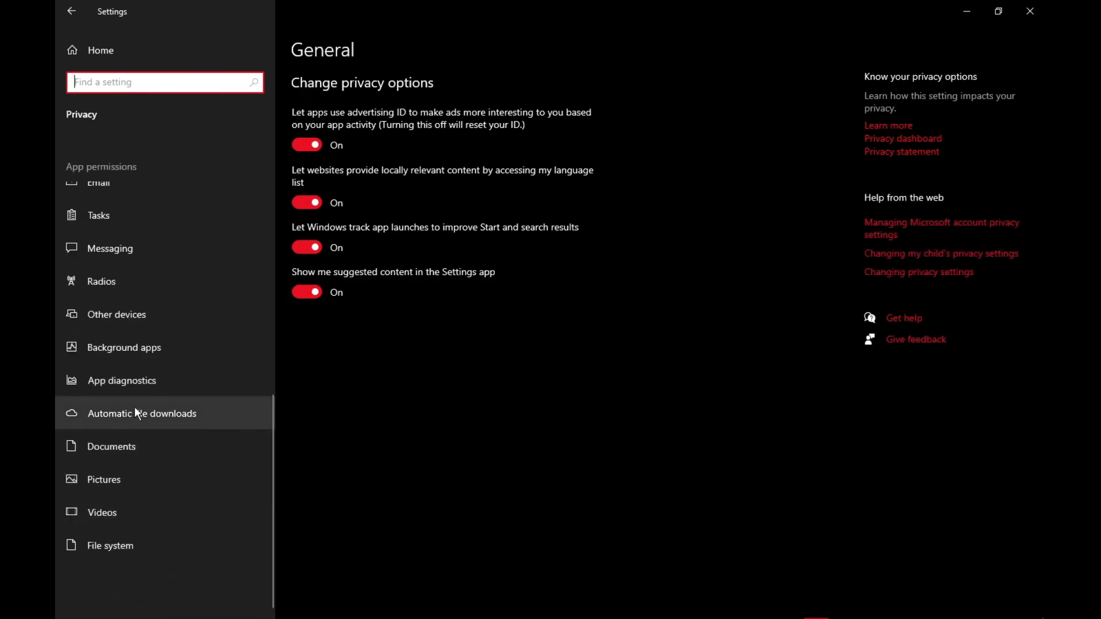
{"action": "left_click", "coordinate": [141, 347]}
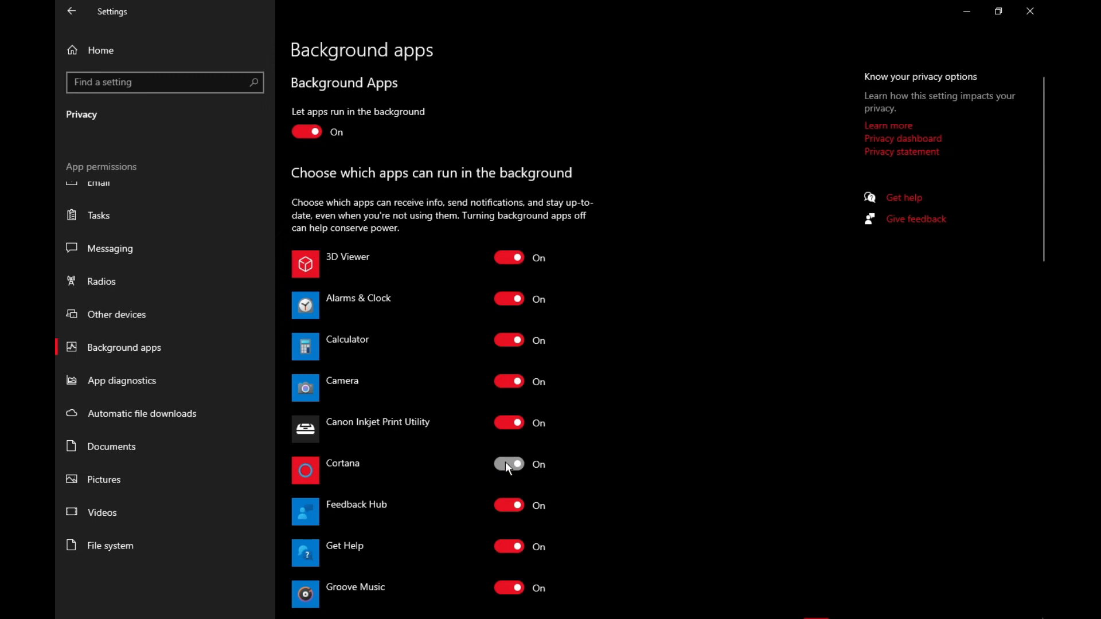
Turn off background running for the Camera app and look through the remaining background apps.
{"action": "left_click", "coordinate": [518, 383]}
{"action": "scroll", "coordinate": [473, 406], "scroll_direction": "down", "scroll_amount": 10}
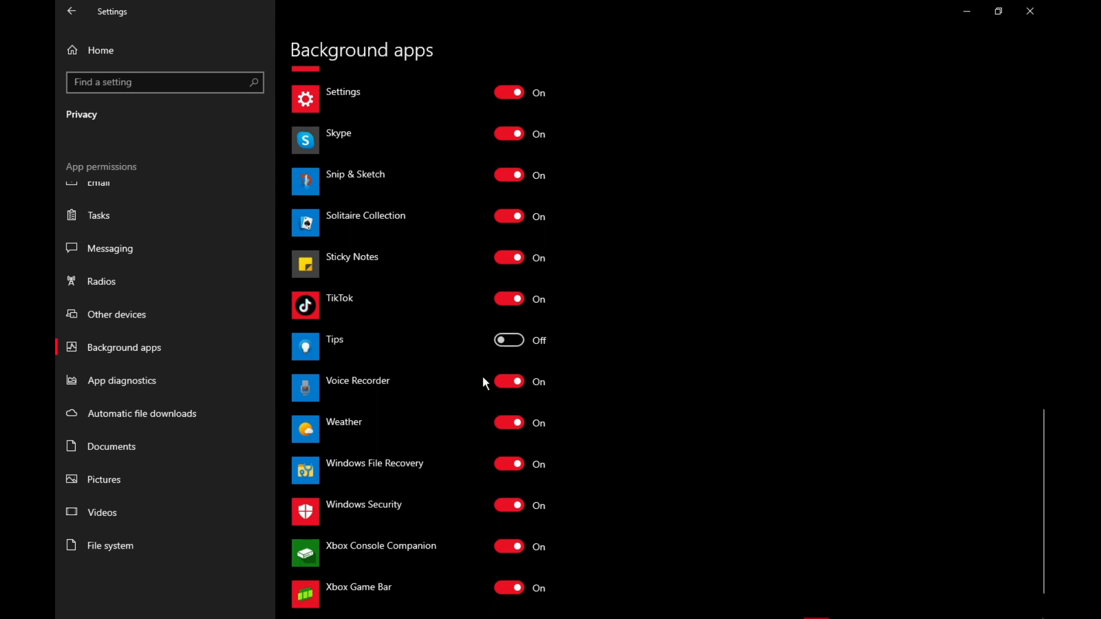
{"action": "scroll", "coordinate": [484, 380], "scroll_direction": "down", "scroll_amount": 1}
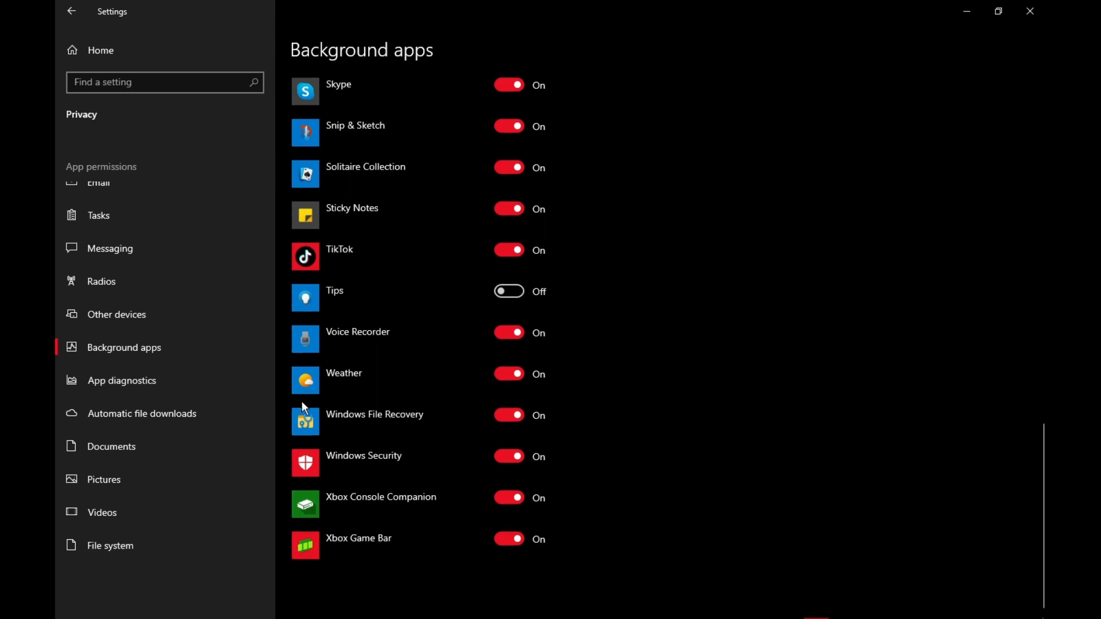